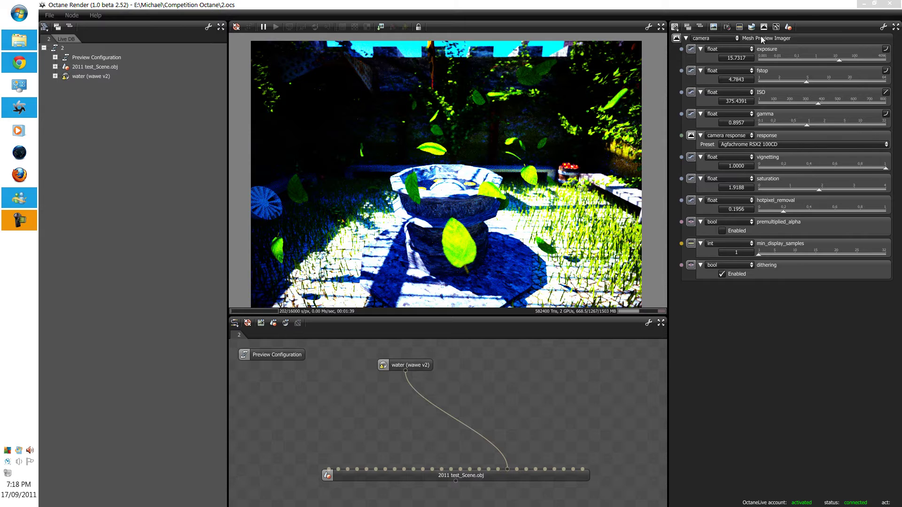
# Switch the Mesh Preview Kernel to directlighting and show its parameters (Ambient occlusion, aodist 3.0, diffusedepth 2).
pyautogui.click(777, 28)
pyautogui.click(716, 39)
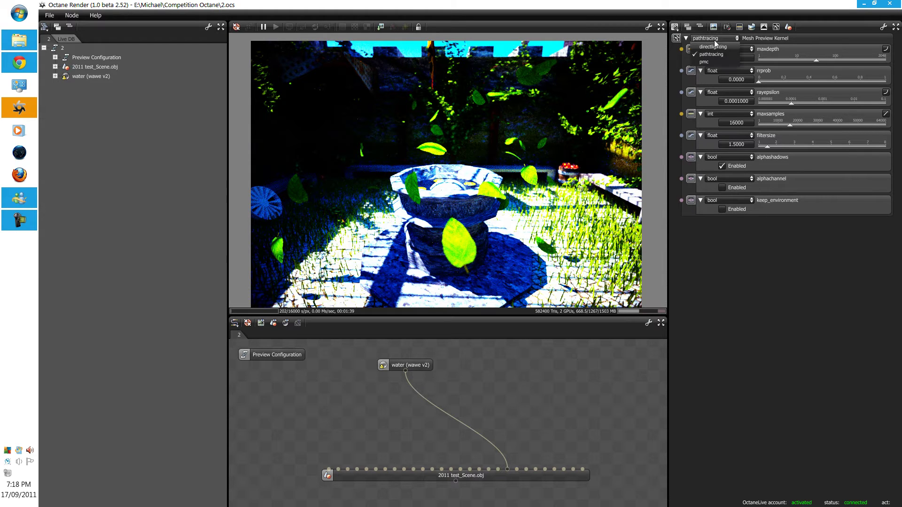
pyautogui.click(714, 46)
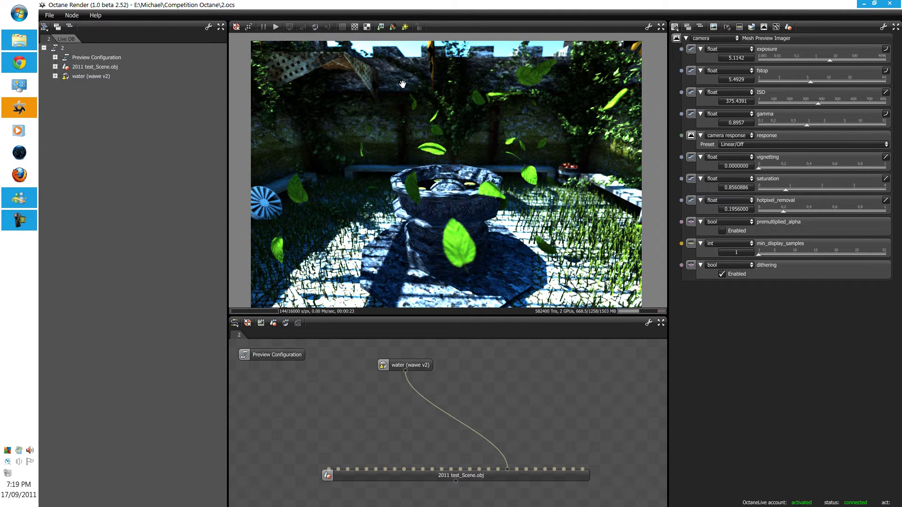
pyautogui.click(777, 28)
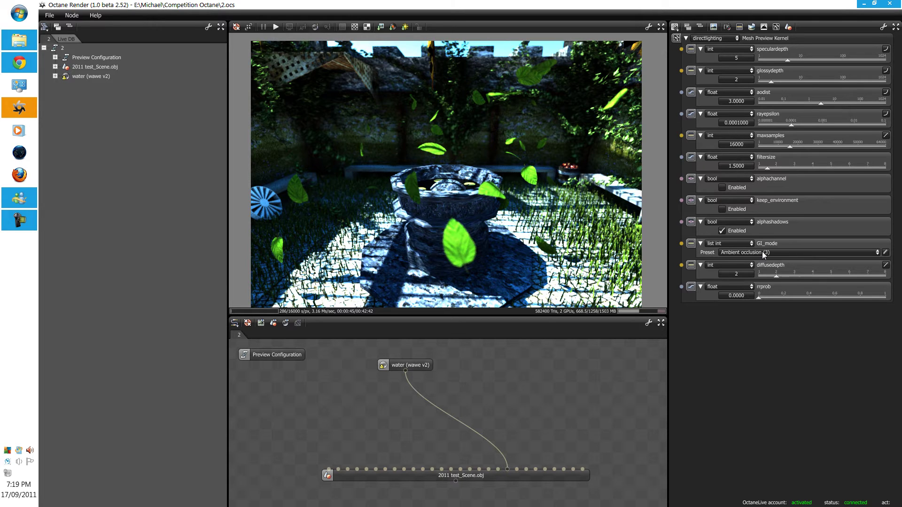
# Choose GI mode None (0), then set diffusedepth to 3 and rrprob to 0.0185 with the sliders.
pyautogui.click(765, 253)
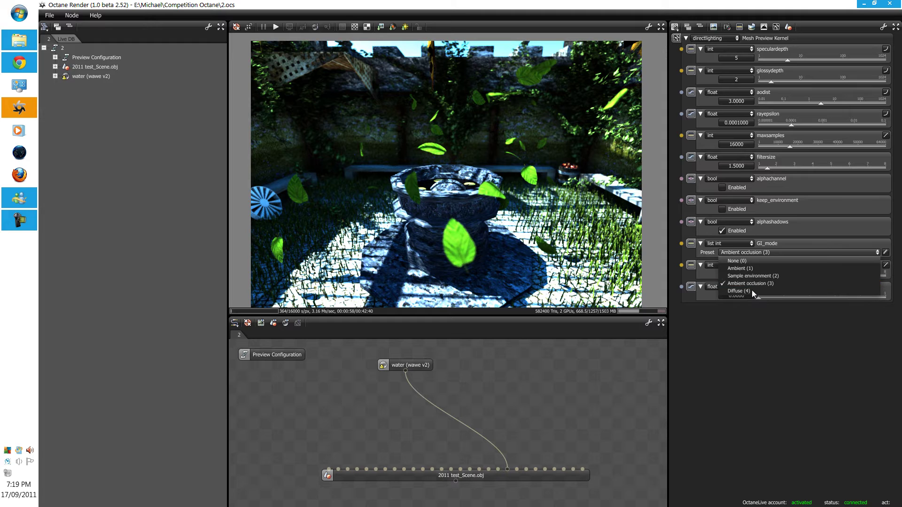
pyautogui.click(747, 262)
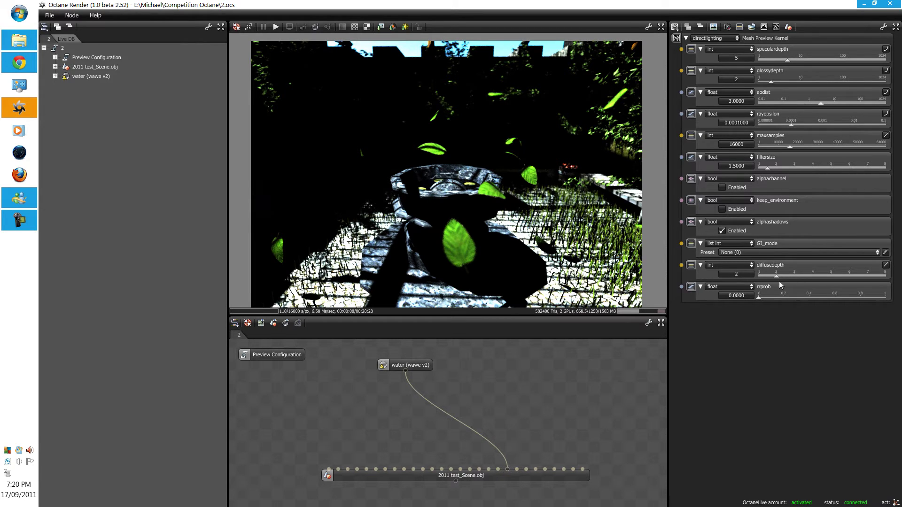
pyautogui.moveTo(775, 276); pyautogui.dragTo(885, 276)
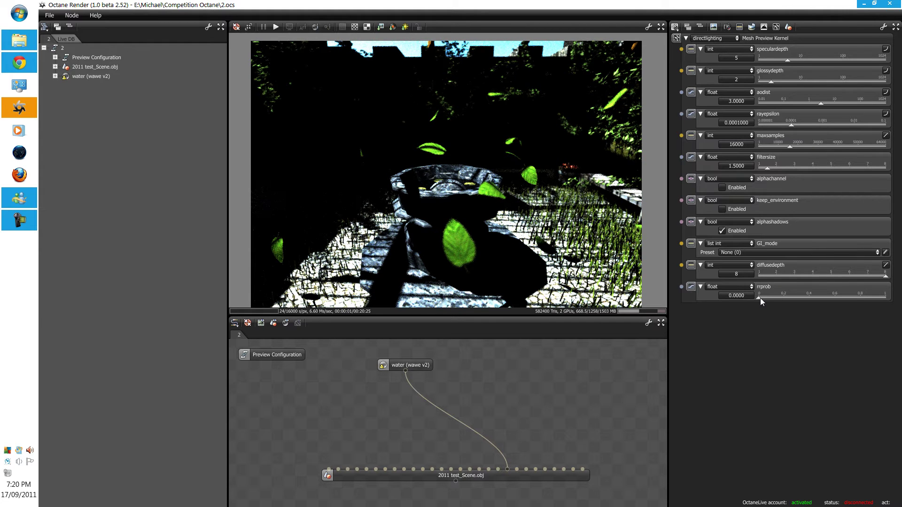
pyautogui.moveTo(759, 297); pyautogui.dragTo(886, 298)
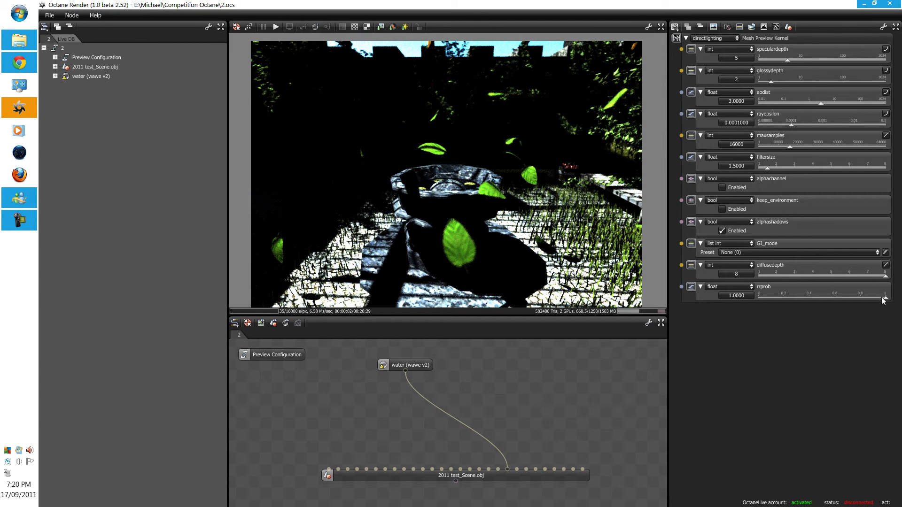
pyautogui.click(760, 297)
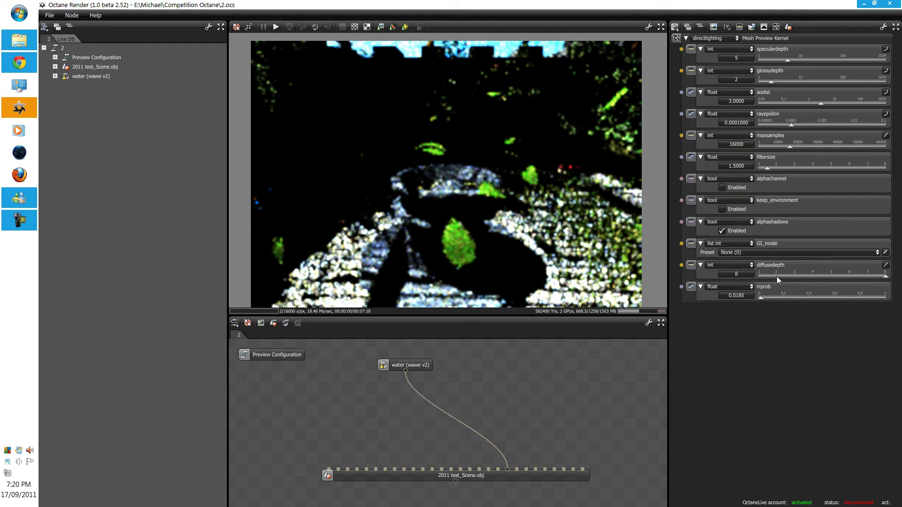
pyautogui.moveTo(776, 276); pyautogui.dragTo(790, 277)
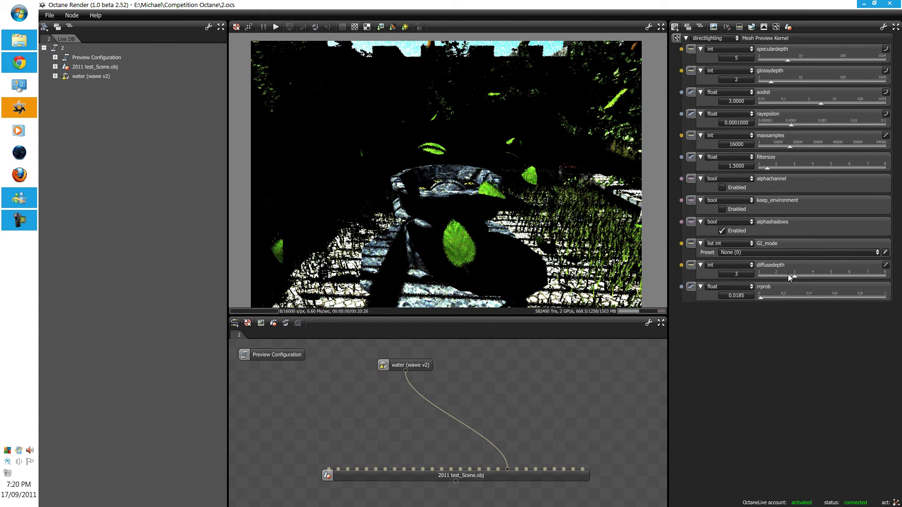
# Switch GI mode to Ambient (1), raise diffusedepth to 8 and rrprob to 1.0, and set speculardepth to 6.
pyautogui.click(772, 253)
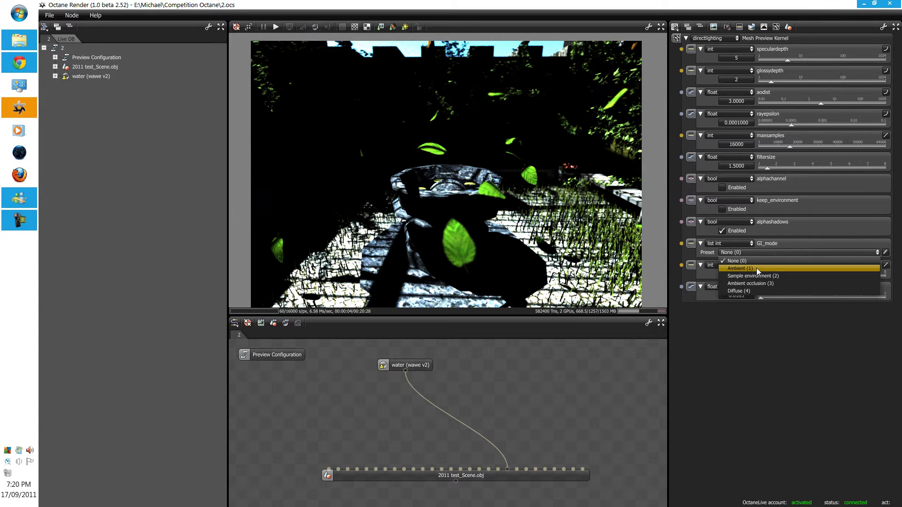
pyautogui.click(756, 267)
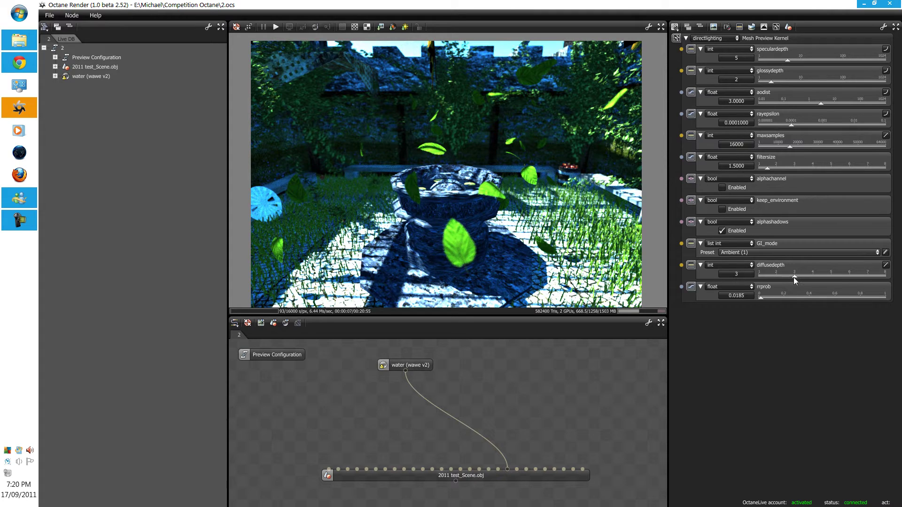
pyautogui.moveTo(793, 278); pyautogui.dragTo(885, 277)
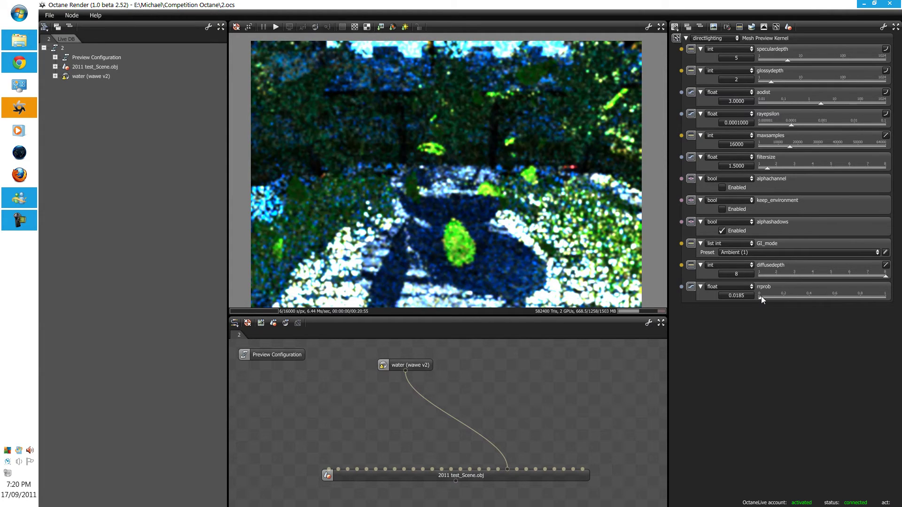
pyautogui.moveTo(761, 296); pyautogui.dragTo(885, 297)
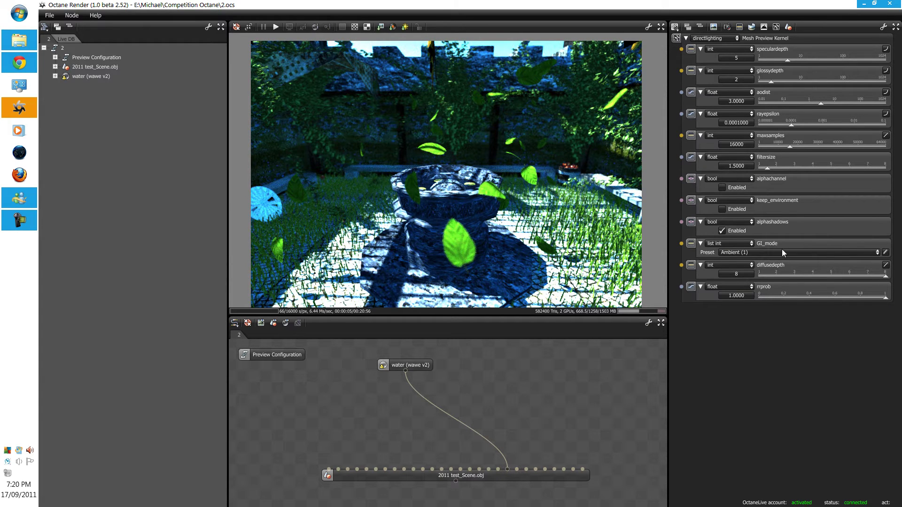
pyautogui.moveTo(788, 60); pyautogui.dragTo(888, 62)
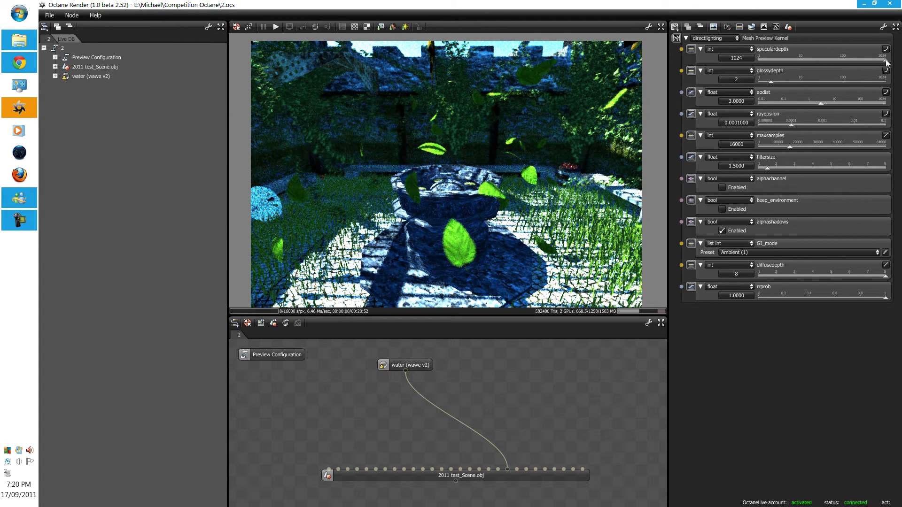
pyautogui.click(779, 57)
pyautogui.moveTo(777, 60); pyautogui.dragTo(790, 61)
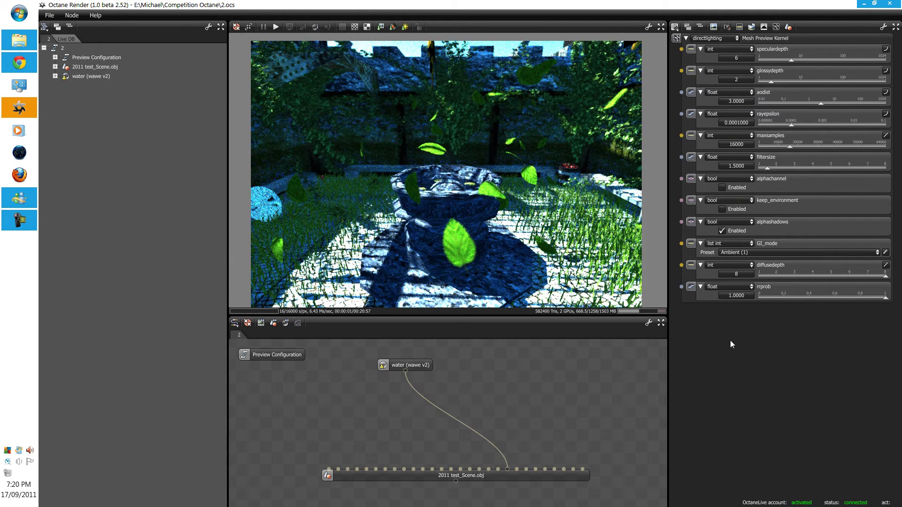
# Try Sample environment (2) as the GI mode, then change it to Ambient occlusion (3).
pyautogui.click(751, 252)
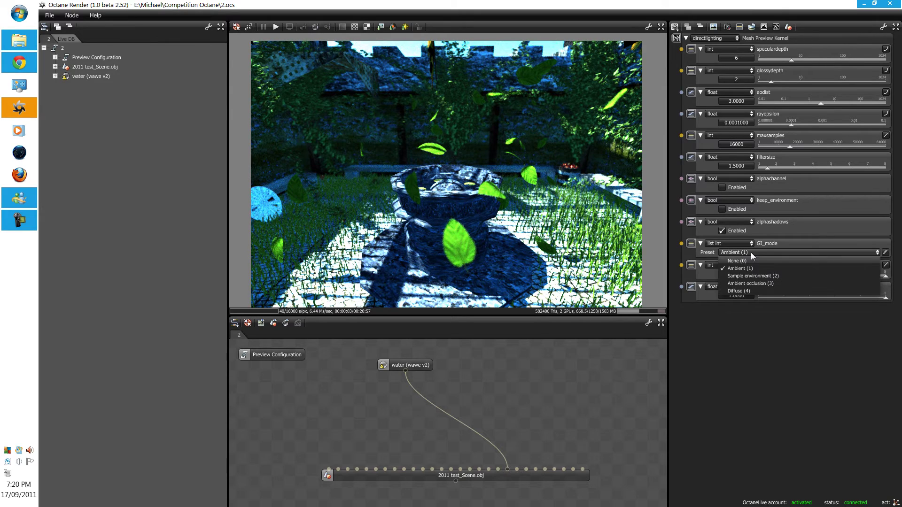
pyautogui.click(749, 277)
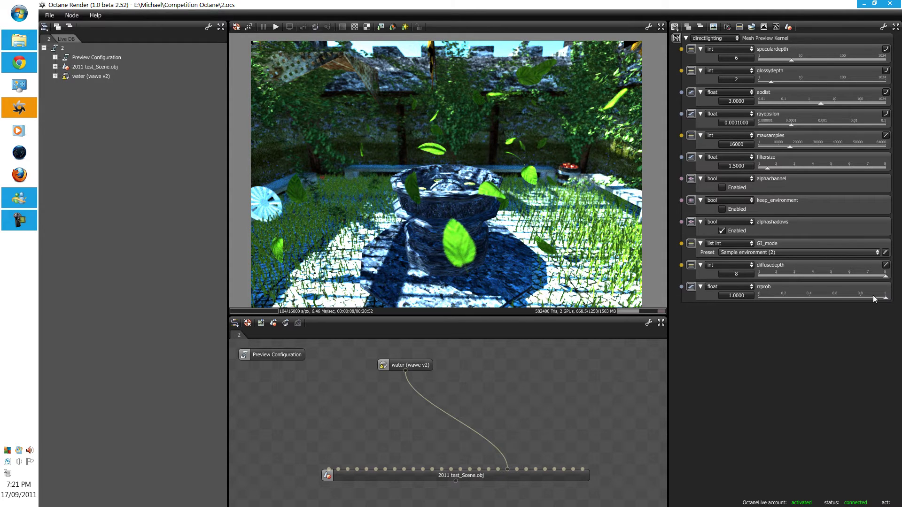
pyautogui.click(743, 252)
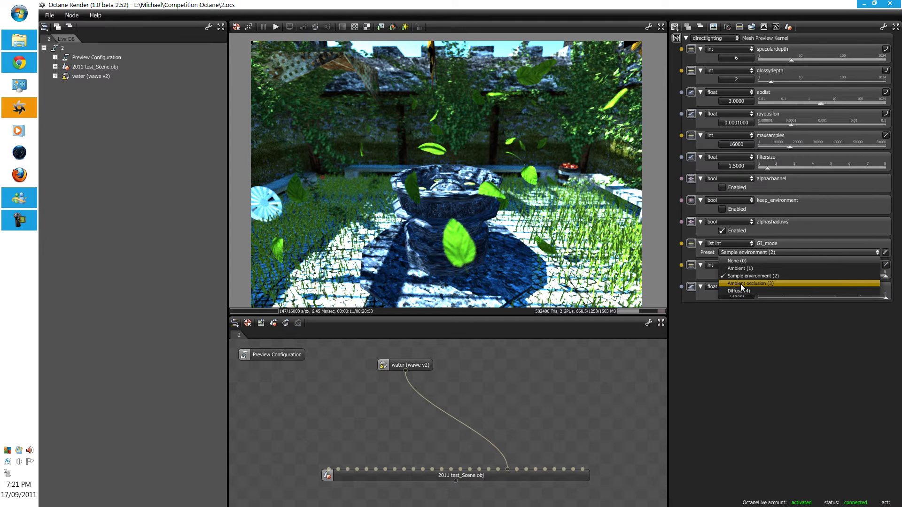
pyautogui.click(741, 284)
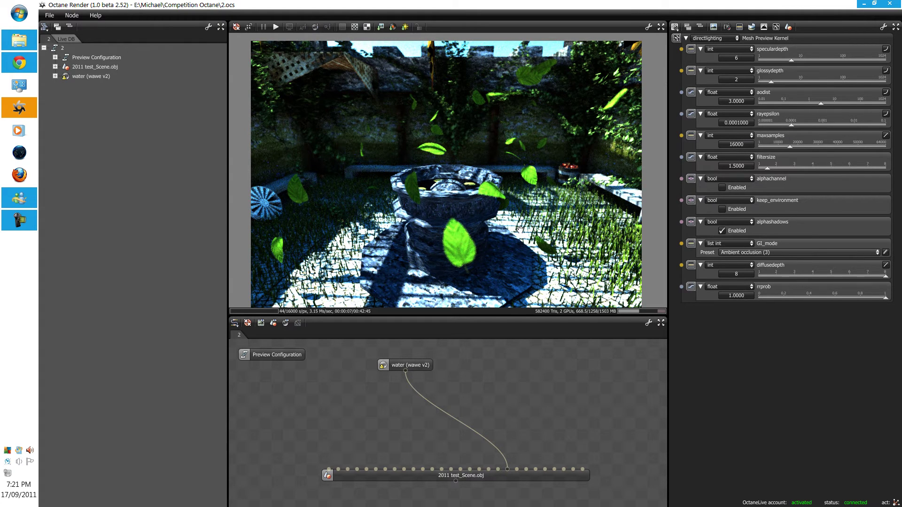
# Reselect the 2011 test_Scene.obj mesh node, return to the kernel settings, and start saving as 16bpc PNG.
pyautogui.click(768, 251)
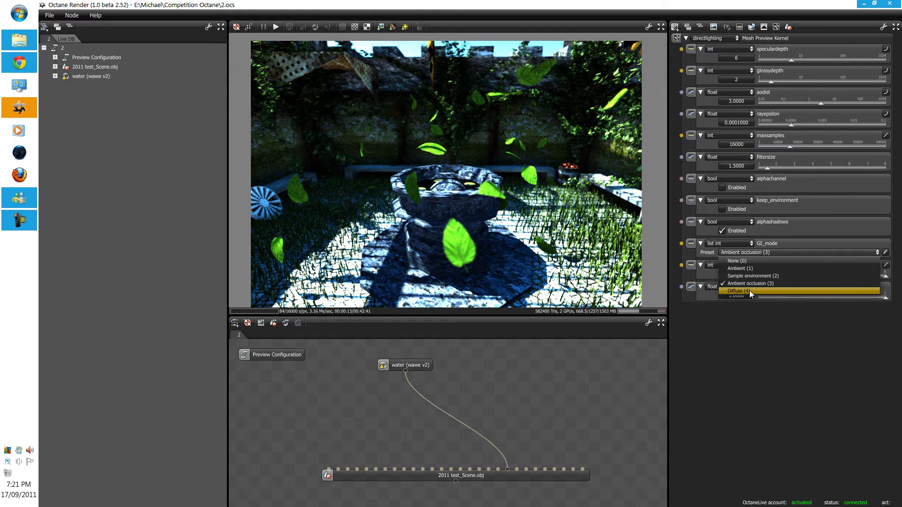
pyautogui.press('Escape')
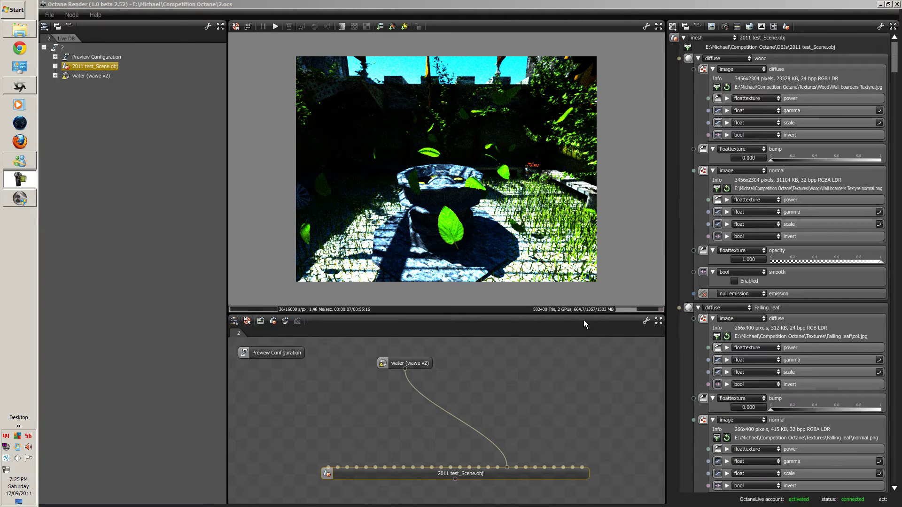
pyautogui.click(539, 342)
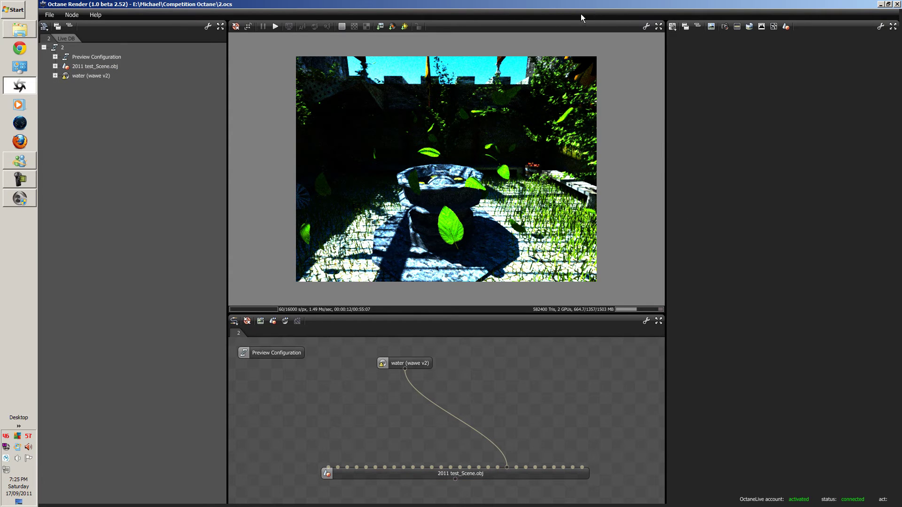
pyautogui.click(523, 476)
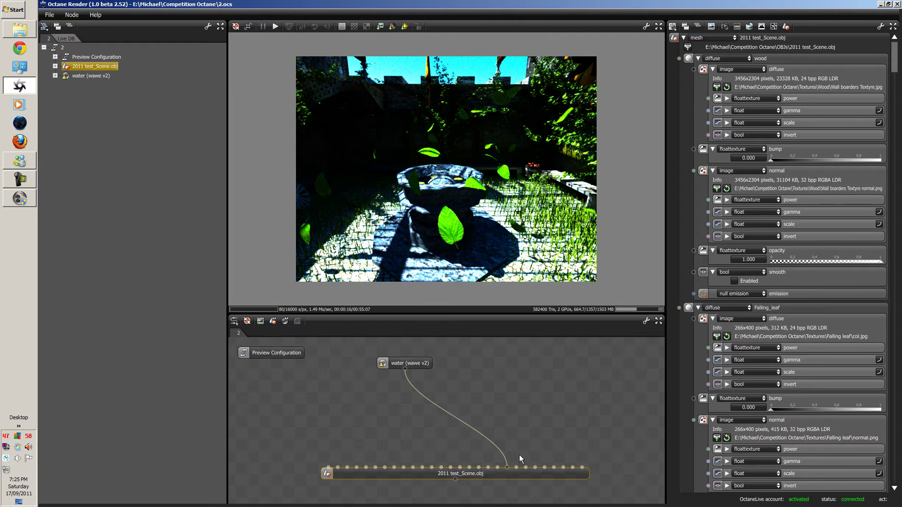
pyautogui.click(774, 28)
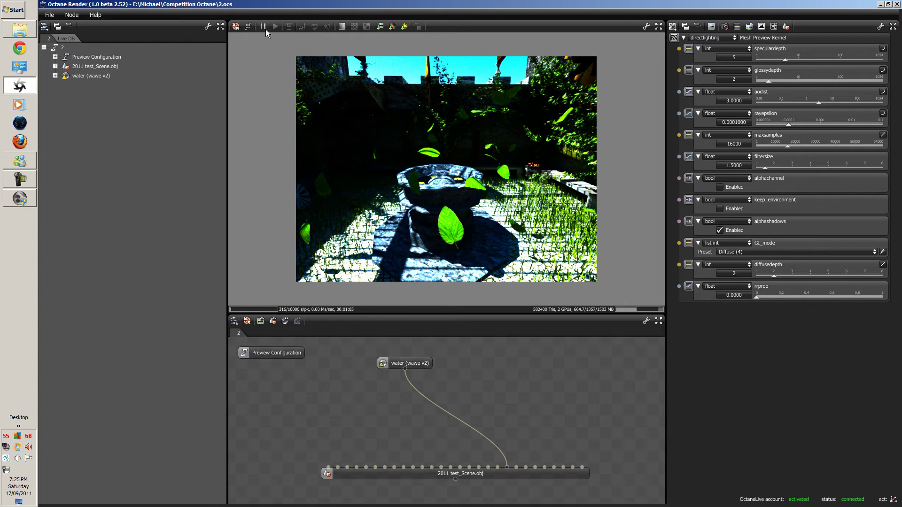
pyautogui.click(380, 28)
pyautogui.click(403, 46)
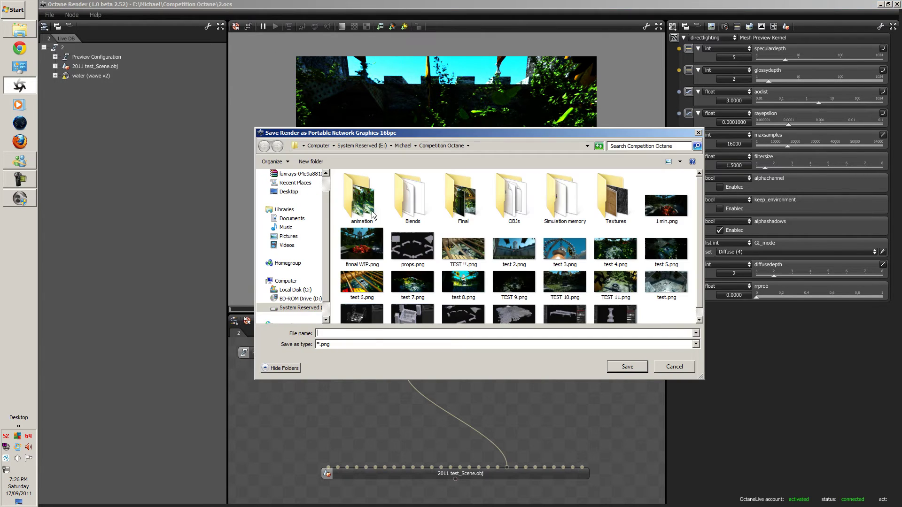
# Switch the preview kernel to pathtracing and restart the render.
pyautogui.press('Return')
pyautogui.click(490, 470)
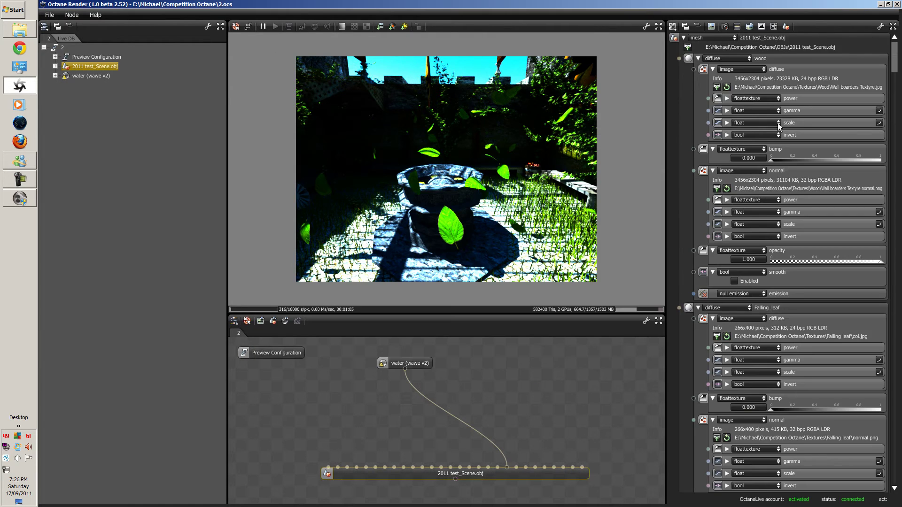
pyautogui.click(761, 26)
pyautogui.click(708, 38)
pyautogui.click(707, 56)
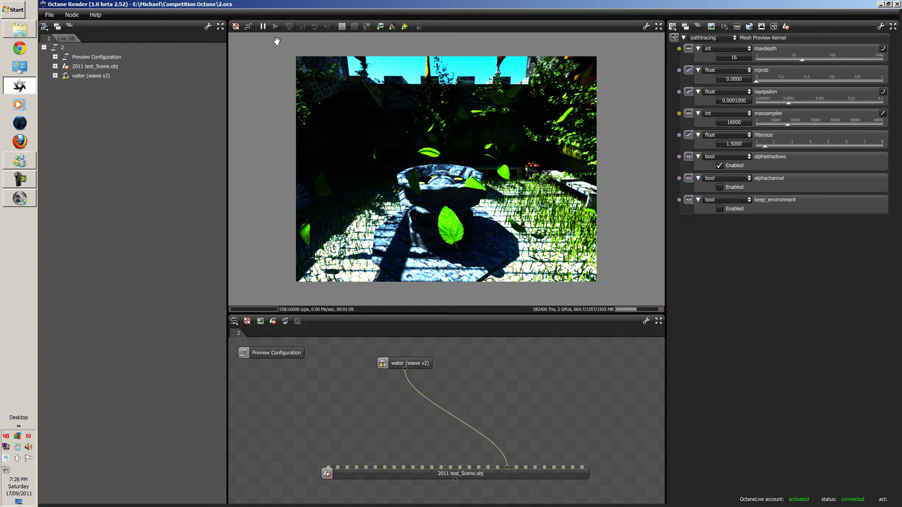
pyautogui.click(277, 27)
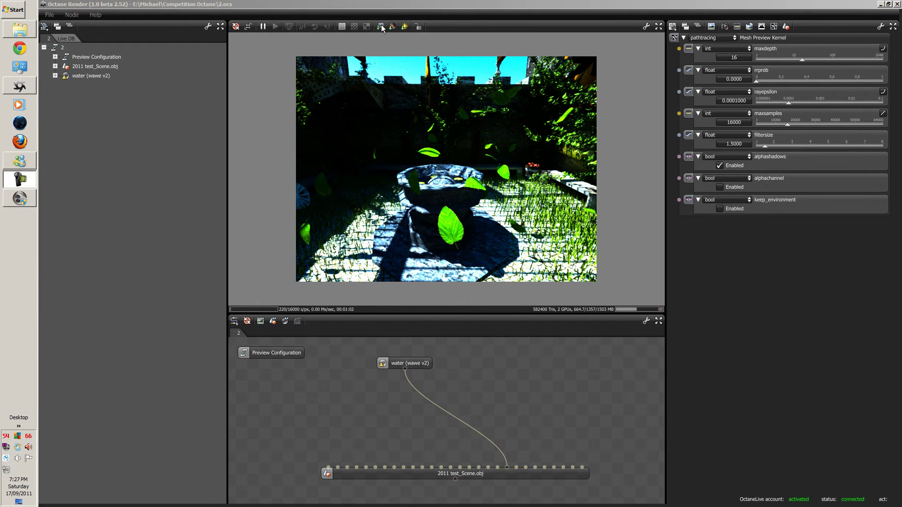
# Save the path-traced render as a 16bpc PNG named 'test 12.png'.
pyautogui.click(381, 28)
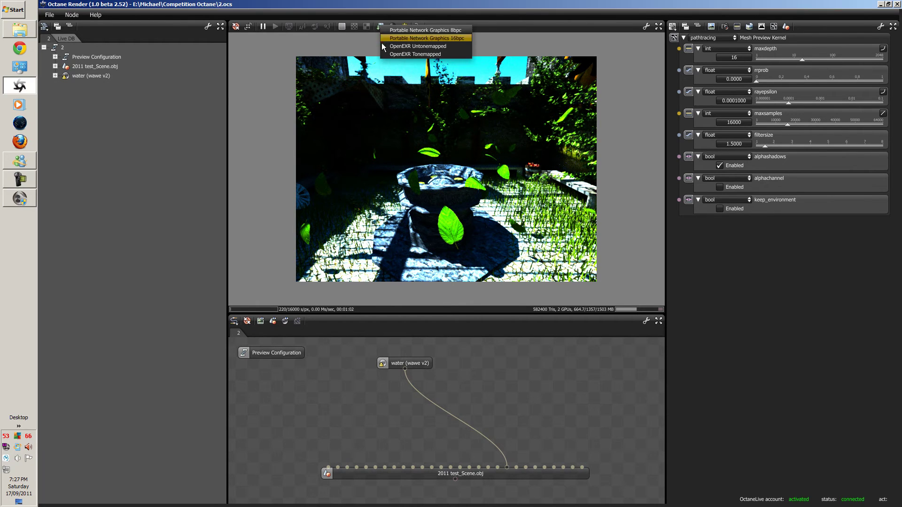
pyautogui.click(387, 39)
pyautogui.write('test 12.png')
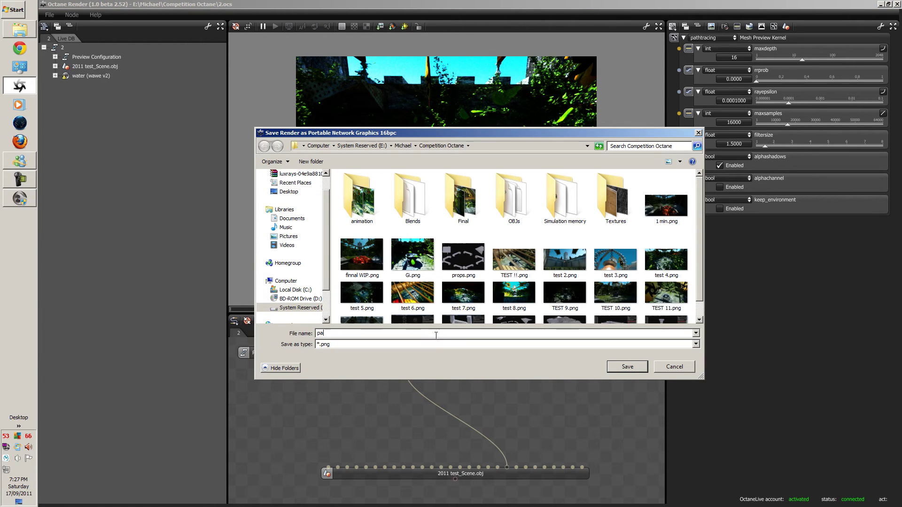
pyautogui.press('Return')
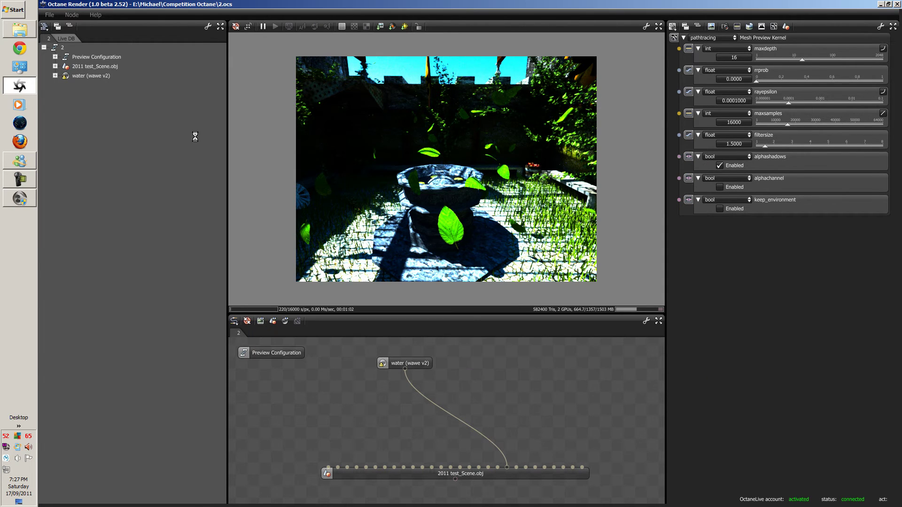
# Open Gi.png from the Competition Octane folder in Photo Viewer, showing the 640 x 480 fountain render.
pyautogui.click(33, 30)
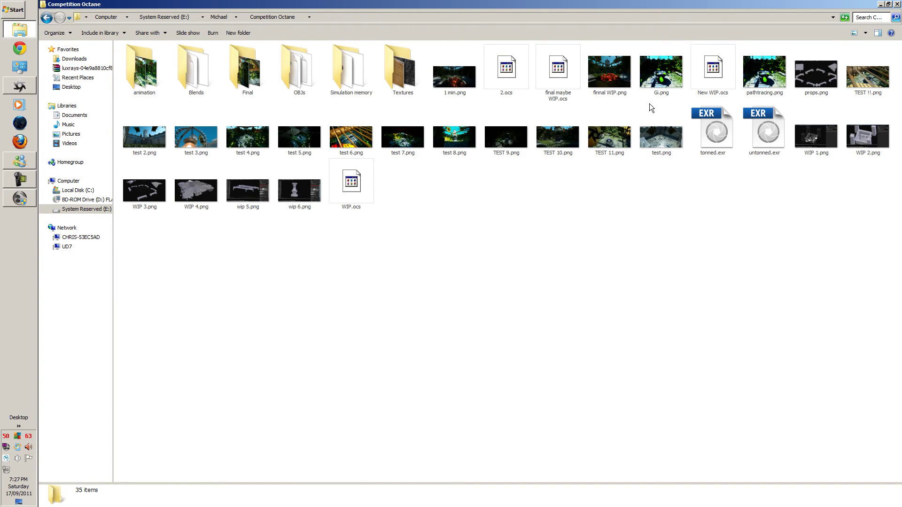
pyautogui.doubleClick(656, 86)
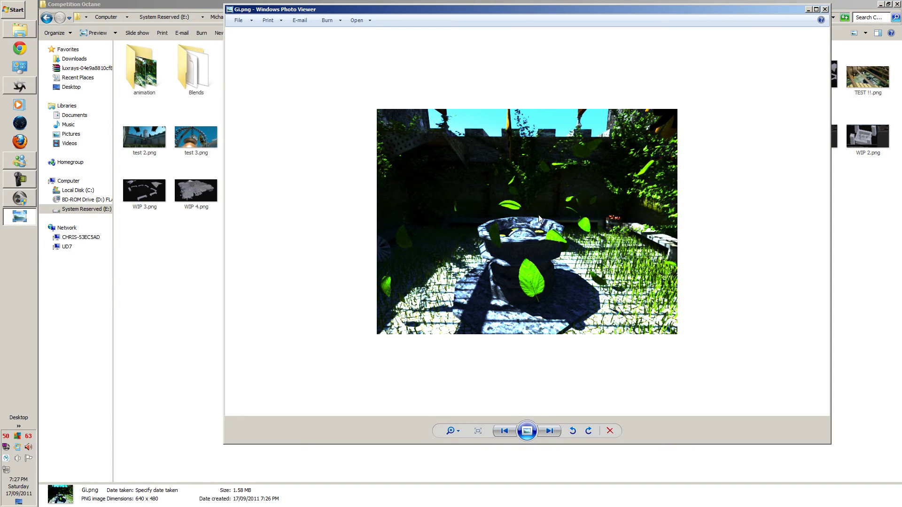
# Maximize Photo Viewer and flip back and forth between Gi.png and pathtracing.png.
pyautogui.click(816, 9)
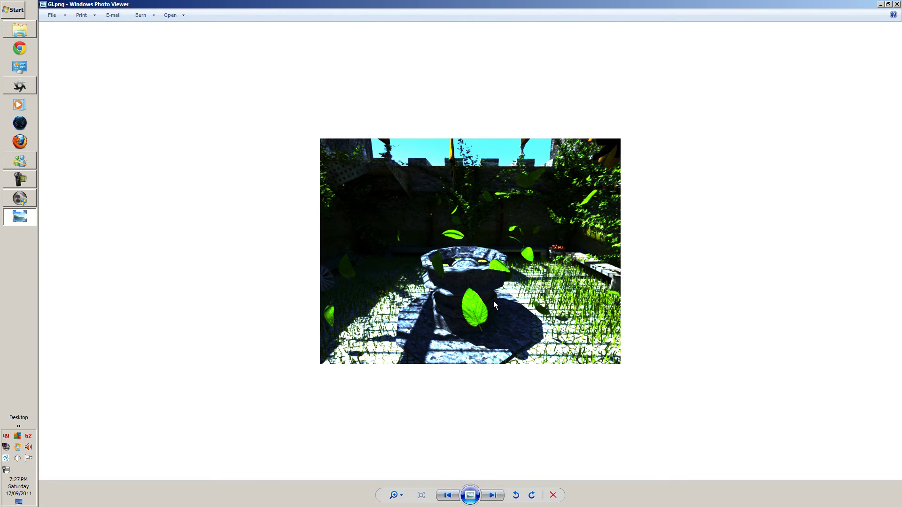
pyautogui.press('Right')
pyautogui.press('Left')
pyautogui.press('Right')
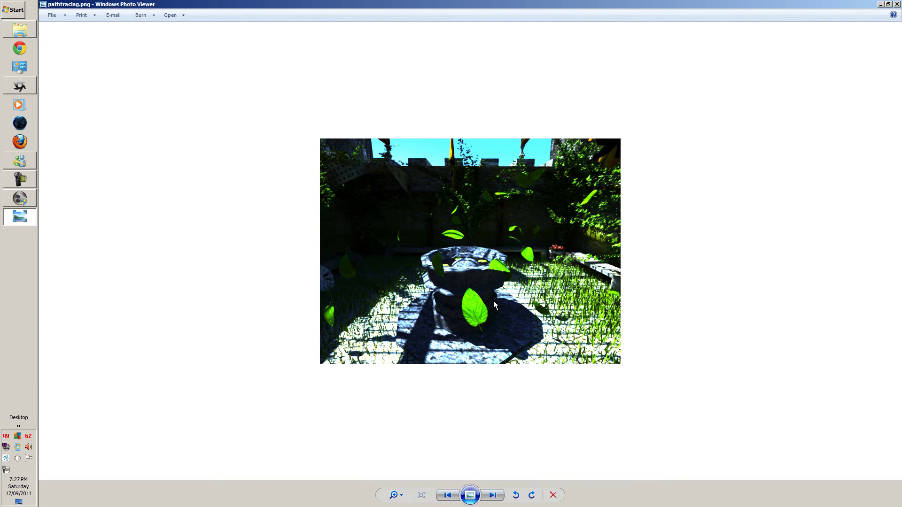
pyautogui.press('Left')
pyautogui.press('Right')
pyautogui.press('Left')
pyautogui.press('Right')
pyautogui.press('Left')
pyautogui.press('Right')
pyautogui.press('Left')
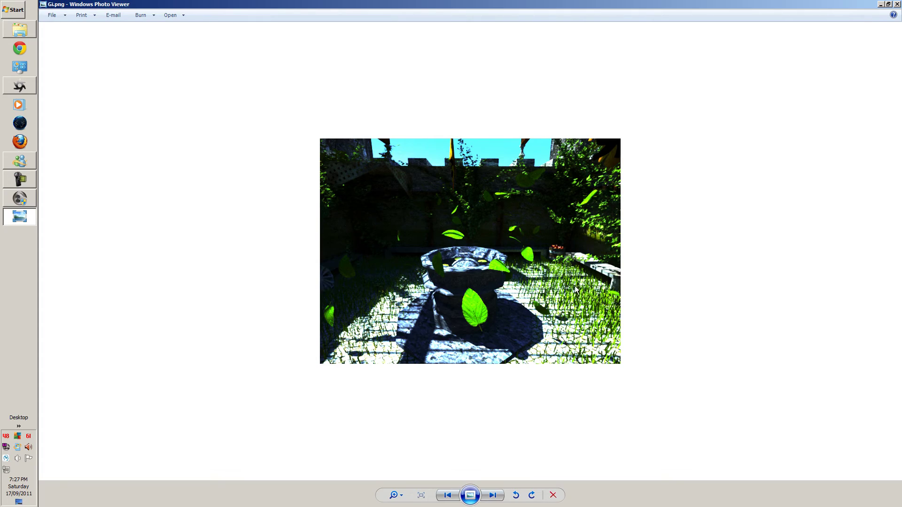
# Zoom in and out on Gi.png, then on pathtracing.png, to inspect the fountain and grass.
pyautogui.scroll(2, 564, 229)
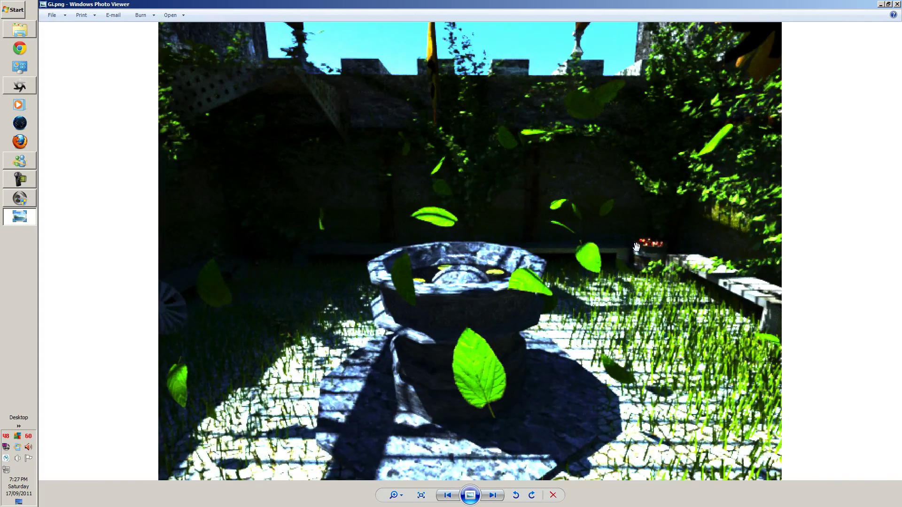
pyautogui.scroll(-1, 611, 234)
pyautogui.scroll(1, 630, 242)
pyautogui.scroll(-1, 585, 228)
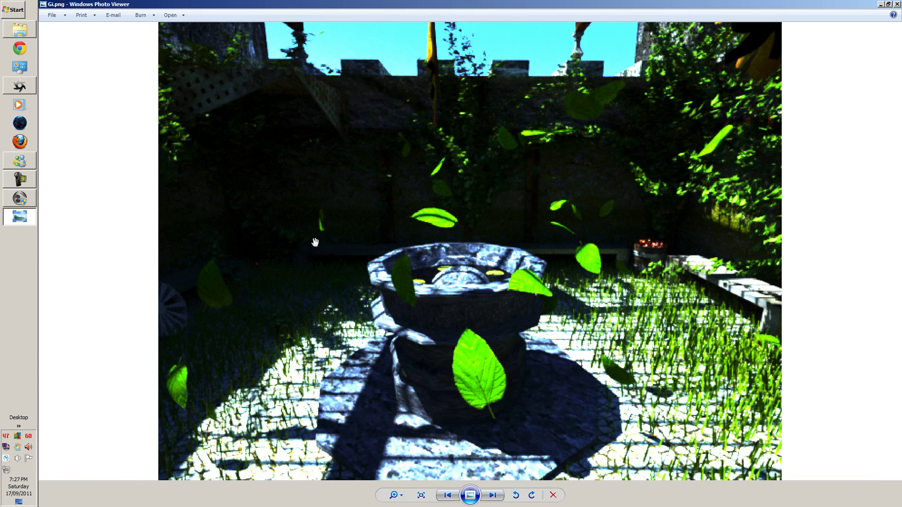
pyautogui.press('Right')
pyautogui.scroll(2, 403, 259)
pyautogui.scroll(4, 519, 260)
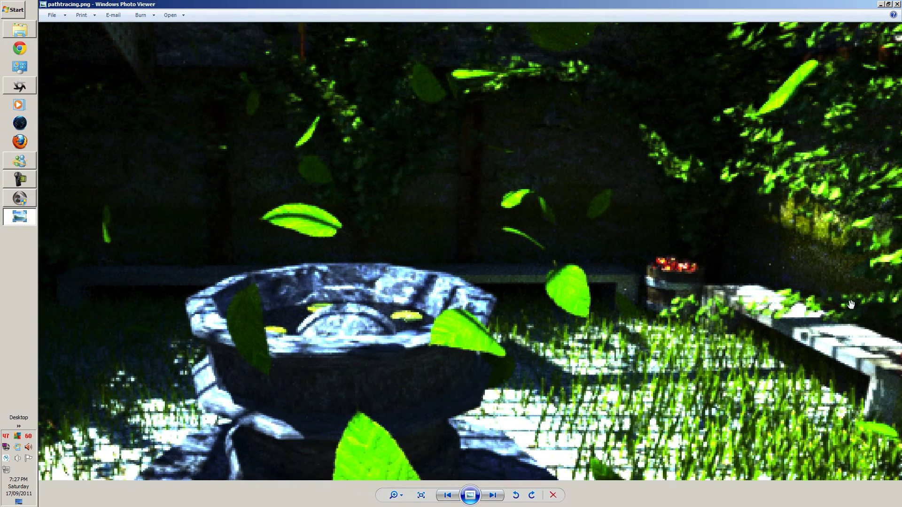
pyautogui.scroll(-3, 831, 277)
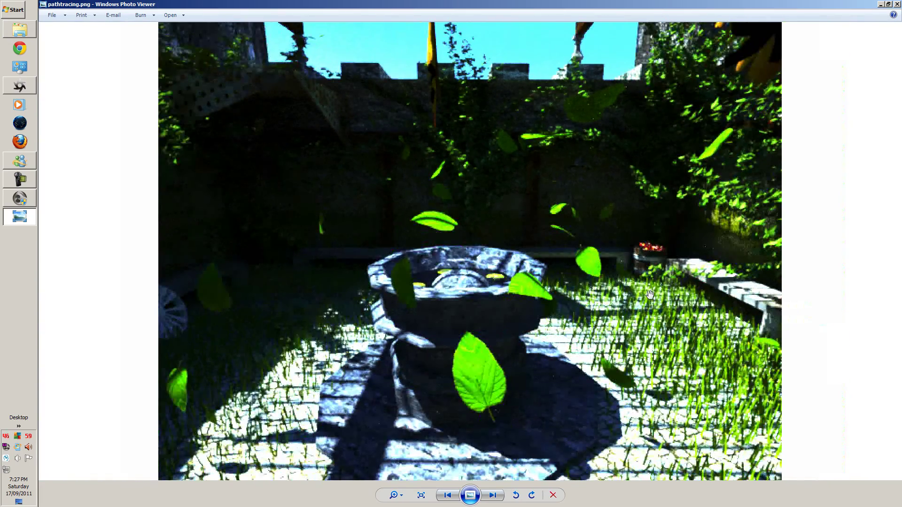
pyautogui.scroll(2, 575, 242)
pyautogui.scroll(-2, 576, 241)
pyautogui.scroll(-1, 329, 248)
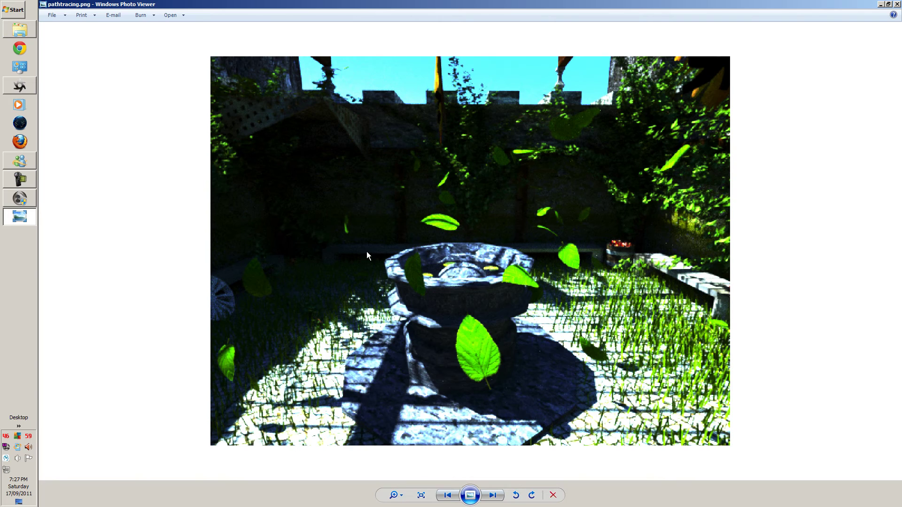
# Flip between the two renders again and zoom on pathtracing.png.
pyautogui.press('Left')
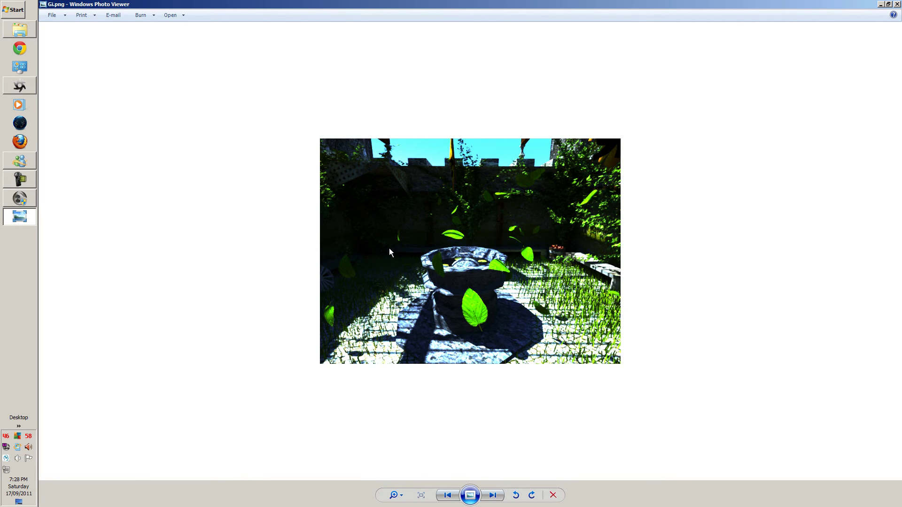
pyautogui.press('Right')
pyautogui.press('Left')
pyautogui.press('Right')
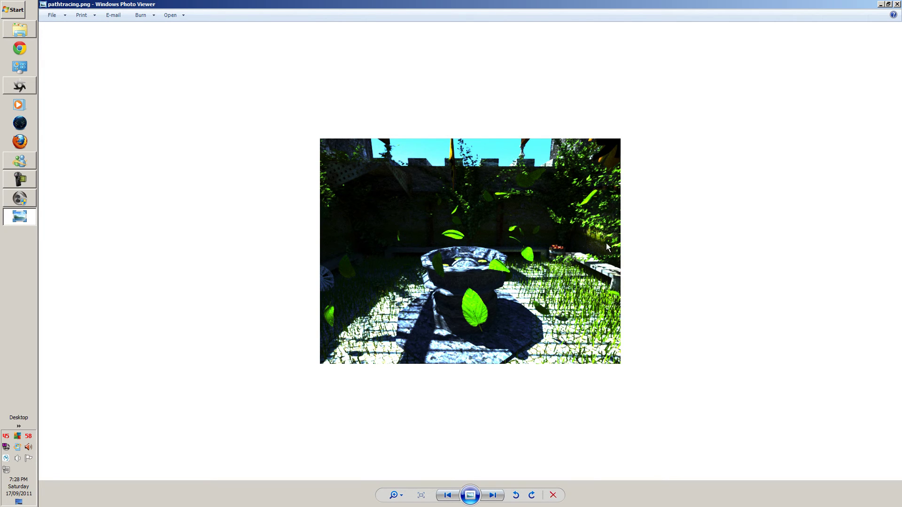
pyautogui.scroll(5, 742, 250)
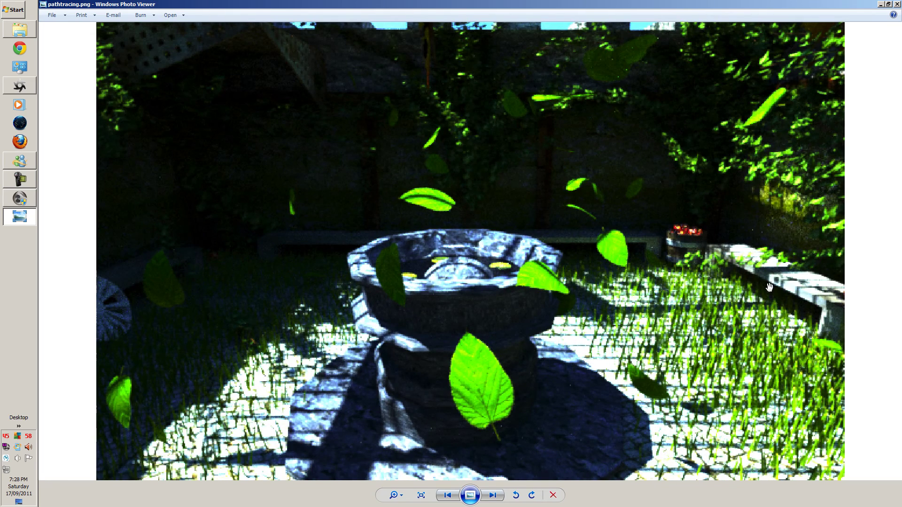
pyautogui.scroll(-4, 752, 270)
# Rapidly alternate between Gi.png and pathtracing.png with the arrow keys, ending on pathtracing.png.
pyautogui.scroll(1, 709, 259)
pyautogui.scroll(-2, 700, 256)
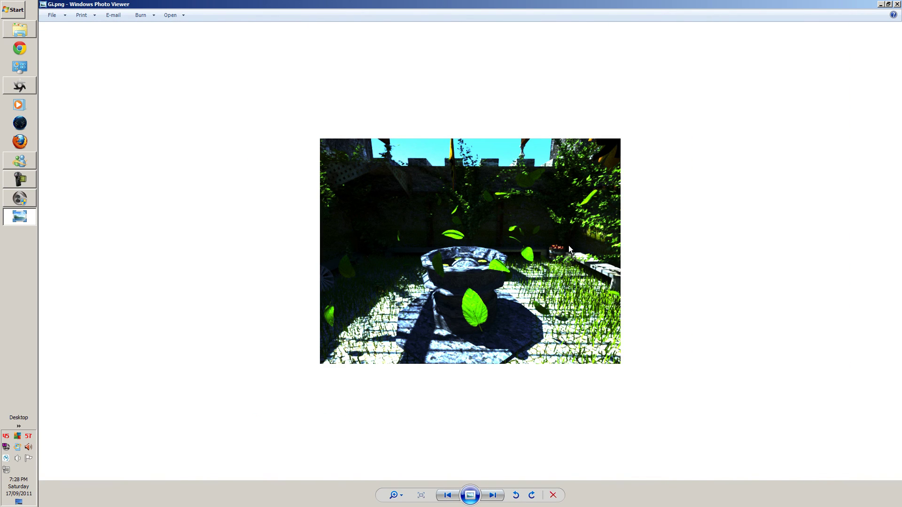
pyautogui.press('Left')
pyautogui.press('Right')
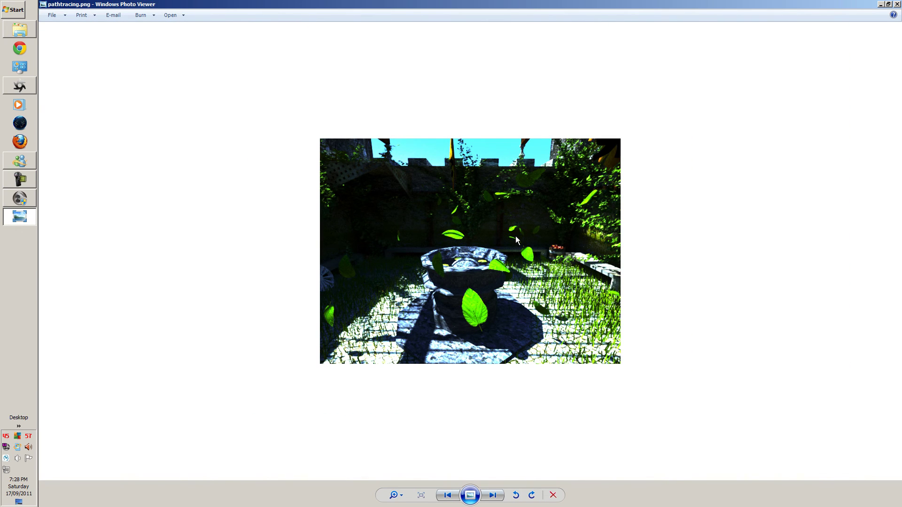
pyautogui.press('Left')
pyautogui.press('Right')
pyautogui.press('Left')
pyautogui.press('Right')
pyautogui.press('Left')
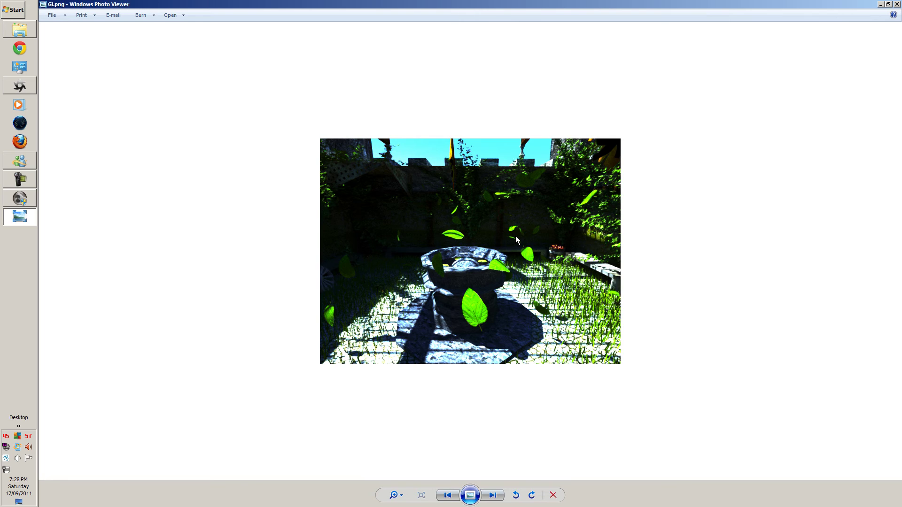
pyautogui.press('Right')
pyautogui.press('Left')
pyautogui.press('Right')
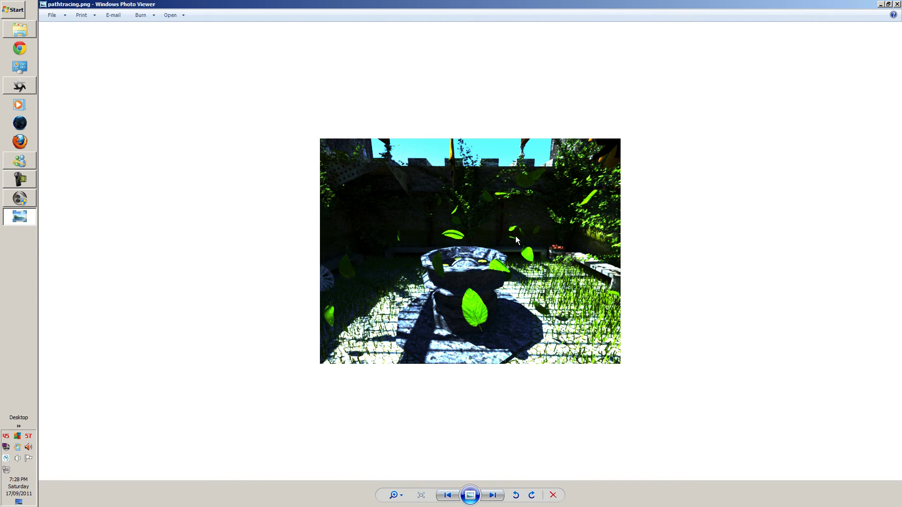
pyautogui.press('Left')
pyautogui.press('Right')
pyautogui.press('Left')
pyautogui.press('Right')
pyautogui.press('Left')
pyautogui.press('Right')
pyautogui.press('Left')
pyautogui.press('Right')
pyautogui.press('Left')
pyautogui.press('Right')
pyautogui.press('Left')
pyautogui.press('Right')
pyautogui.press('Right')
pyautogui.press('Left')
pyautogui.press('Left')
pyautogui.press('Right')
pyautogui.press('Left')
pyautogui.press('Right')
pyautogui.press('Left')
pyautogui.press('Right')
# Close Photo Viewer and bring Octane Render back with the 2.ocs pathtracing render.
pyautogui.click(896, 4)
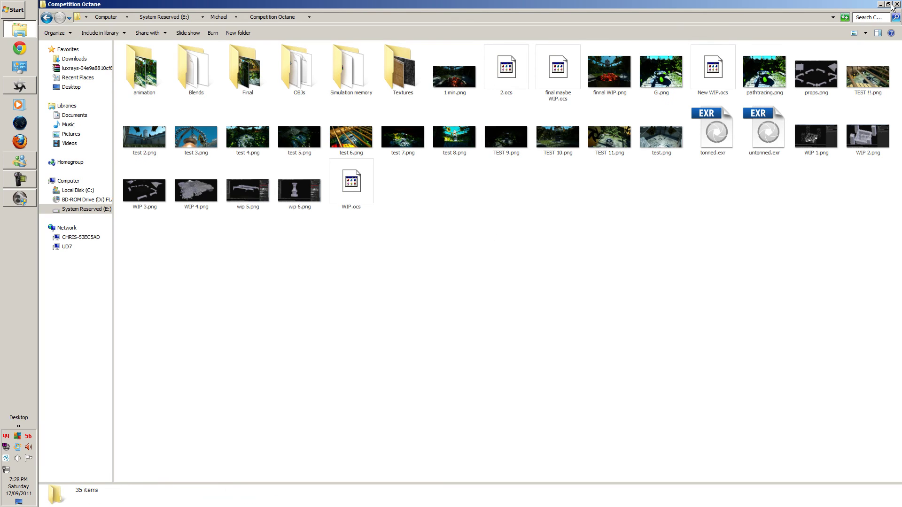
pyautogui.click(13, 92)
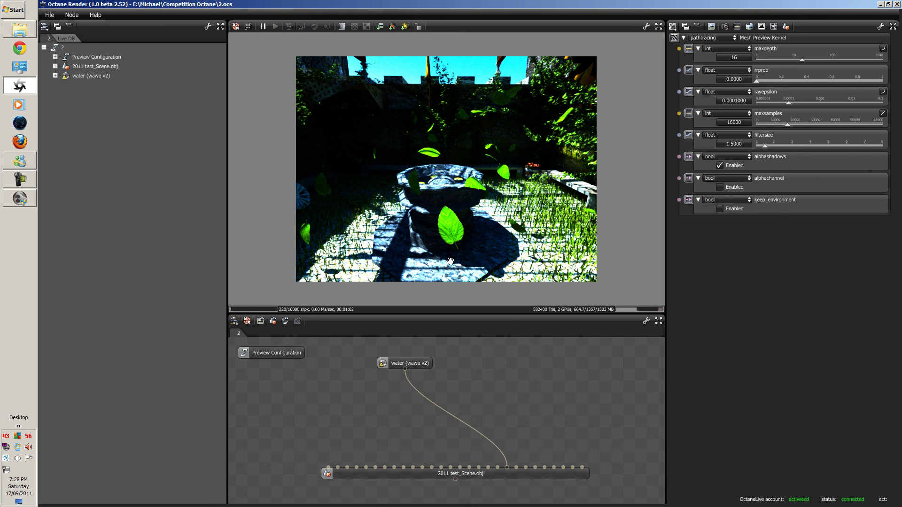